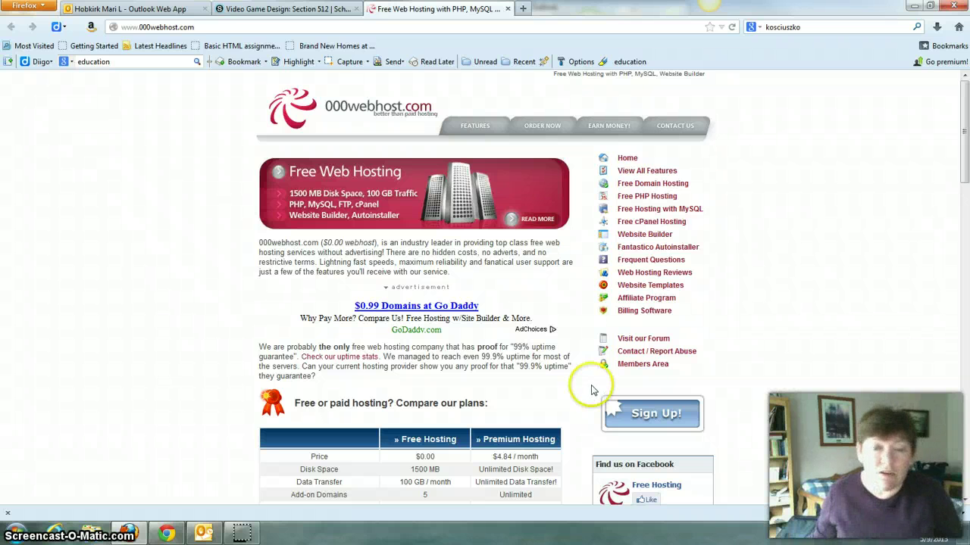
# Log in to the Members Area with the saved e-mail, account password and captcha
pyautogui.click(644, 364)
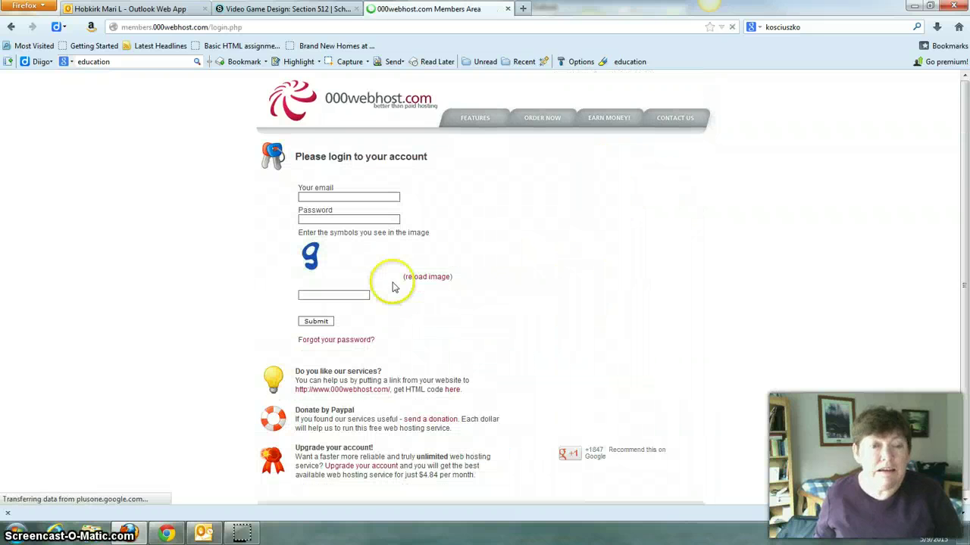
pyautogui.click(322, 196)
pyautogui.write('m')
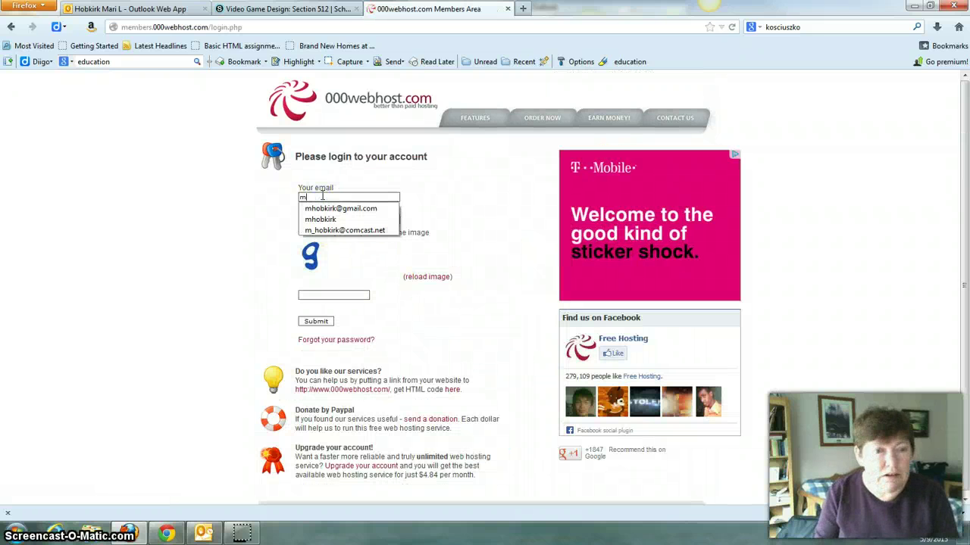
pyautogui.press('Down')
pyautogui.press('Return')
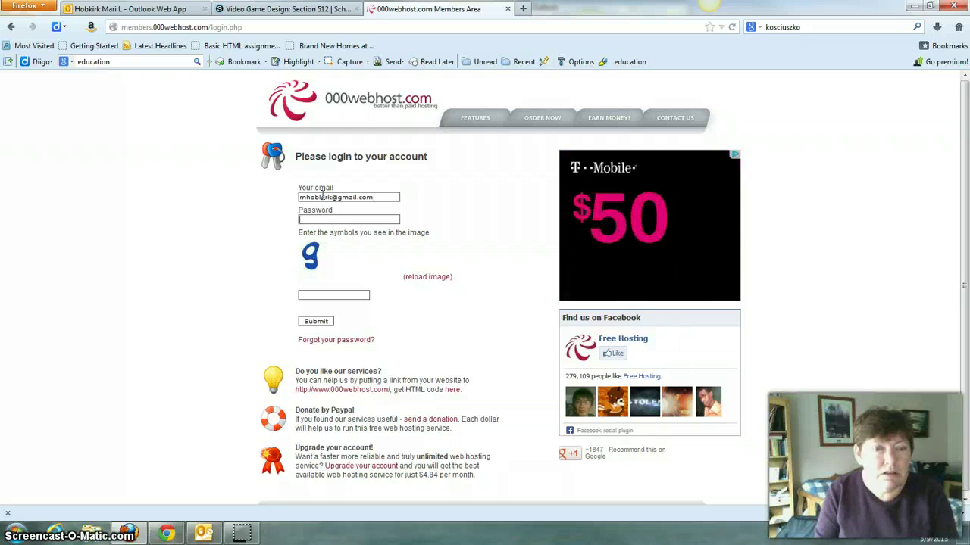
pyautogui.press('Tab')
pyautogui.write('***')
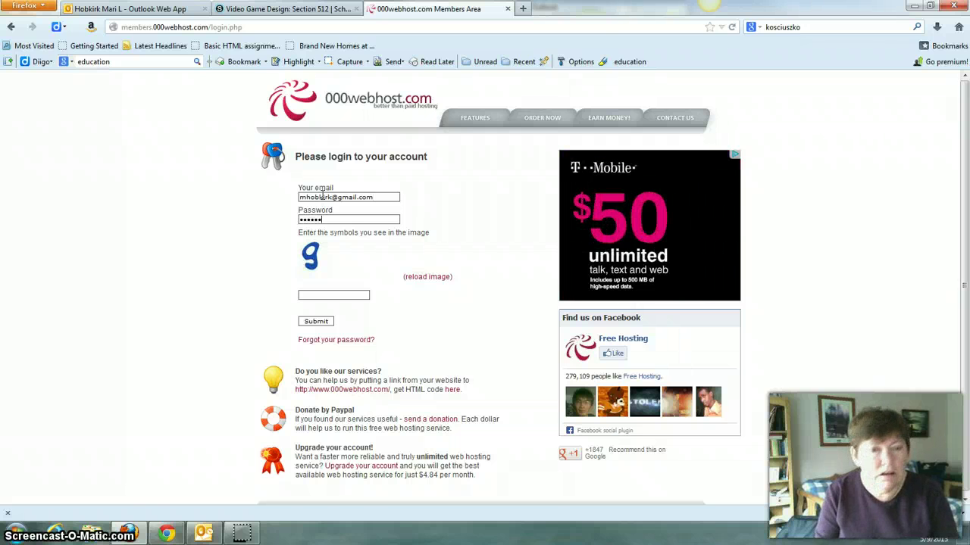
pyautogui.press('Tab')
pyautogui.press('Tab')
pyautogui.write('g')
pyautogui.press('Return')
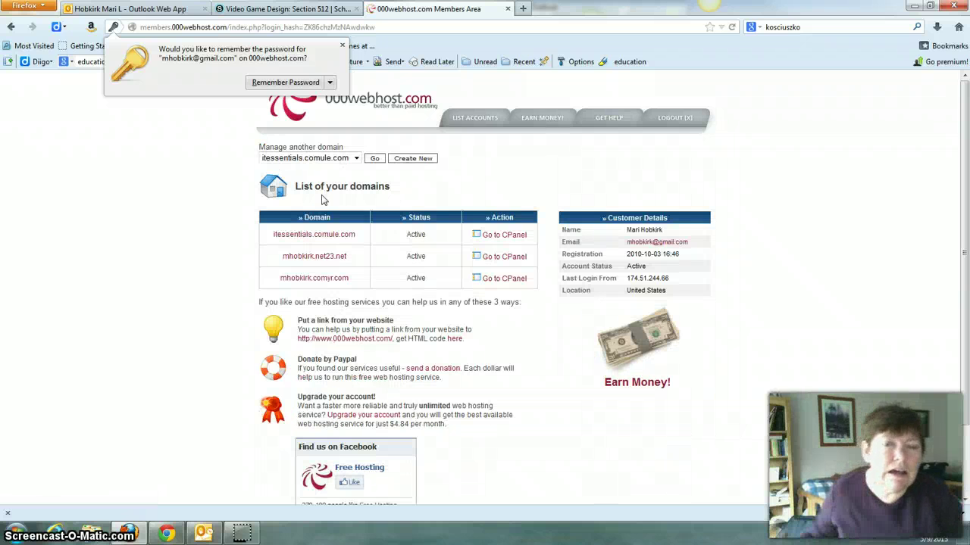
pyautogui.click(342, 46)
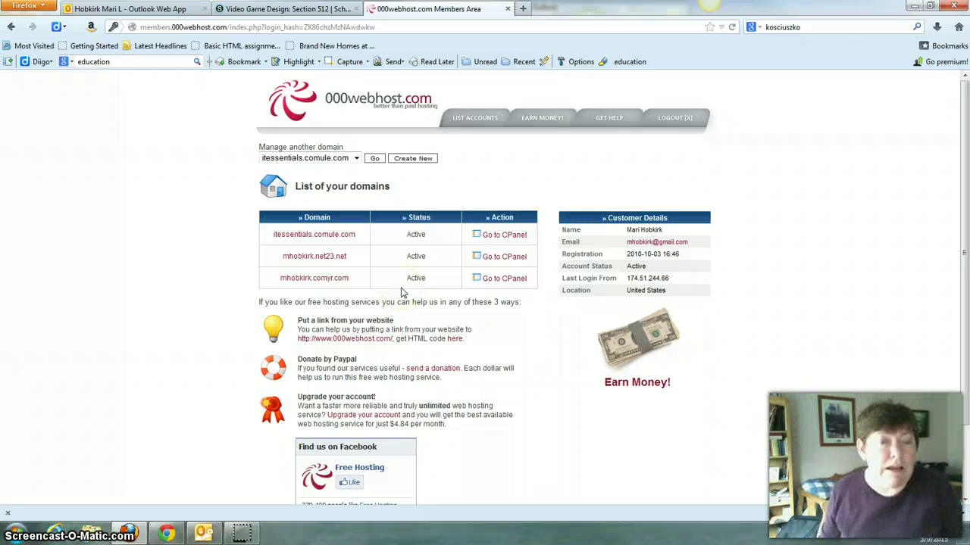
# Open the Create New Account form and review the .comeze.com subdomain suffix and domain list
pyautogui.click(414, 159)
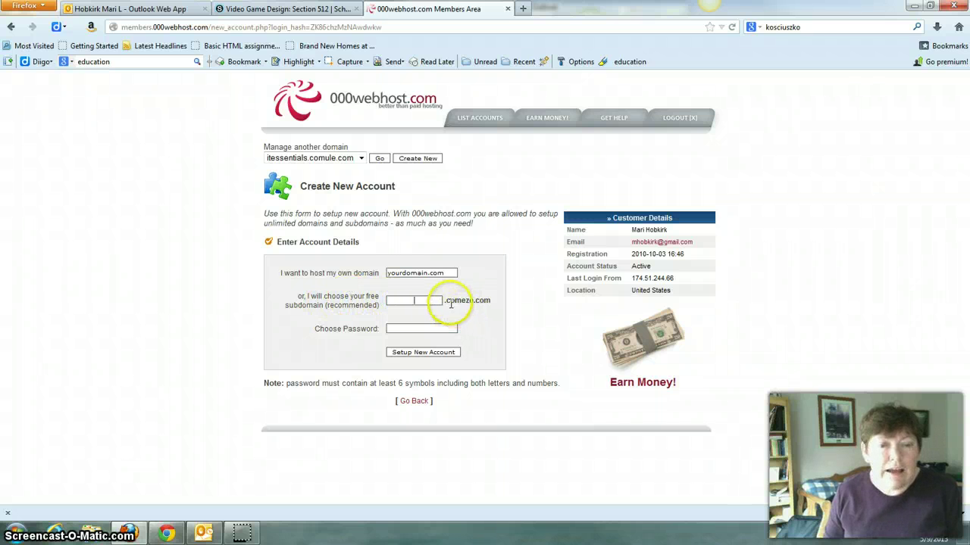
pyautogui.moveTo(443, 300); pyautogui.dragTo(491, 300)
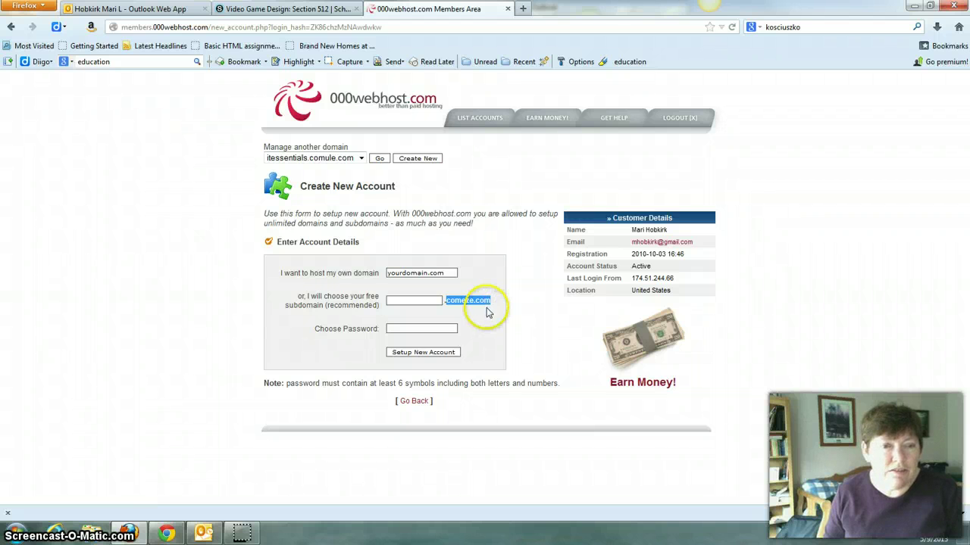
pyautogui.click(361, 158)
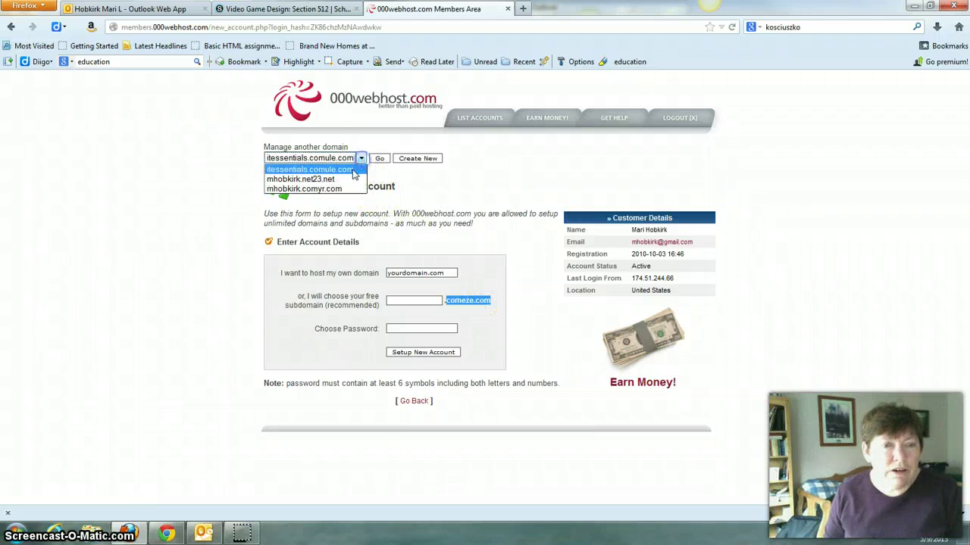
pyautogui.click(318, 184)
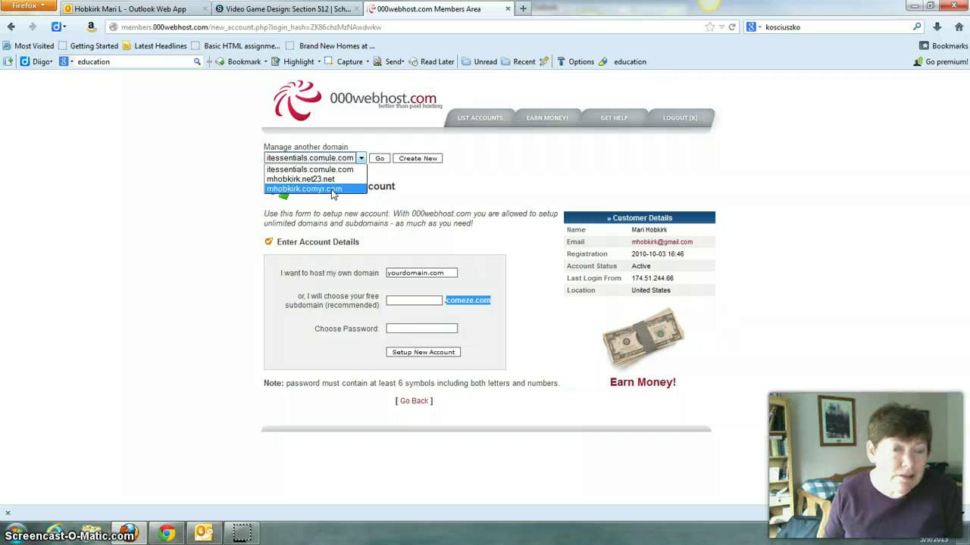
pyautogui.click(426, 188)
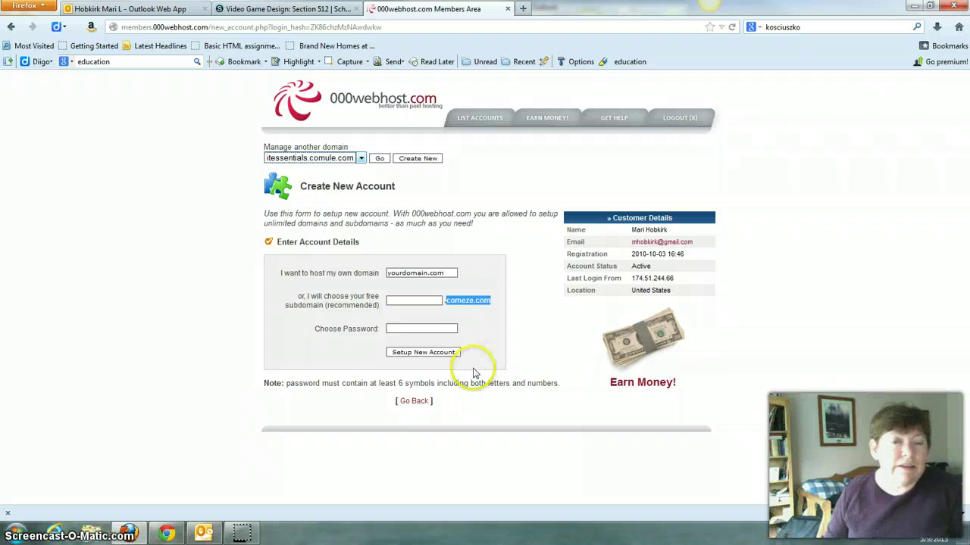
# Set up the free subdomain demosyanish.comeze.com with its own account password
pyautogui.click(421, 301)
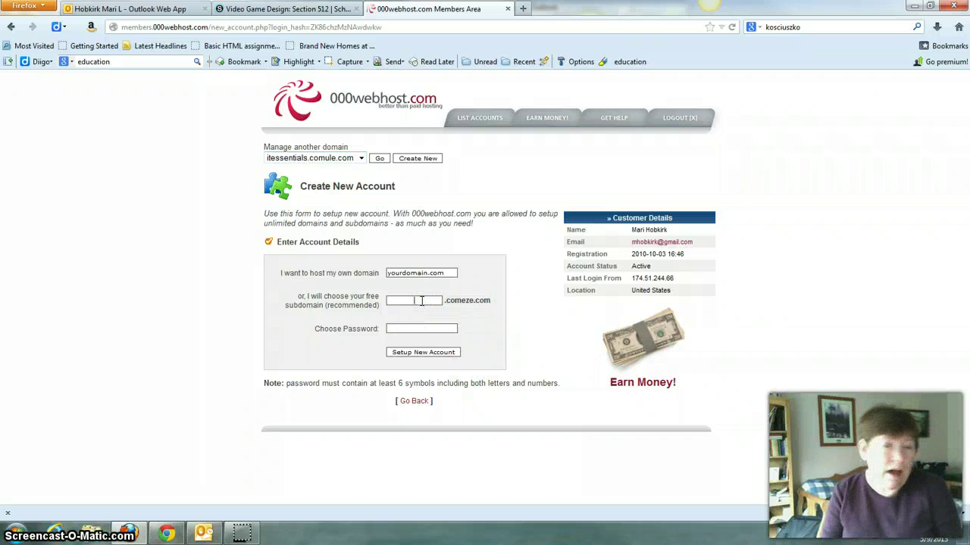
pyautogui.write('demo')
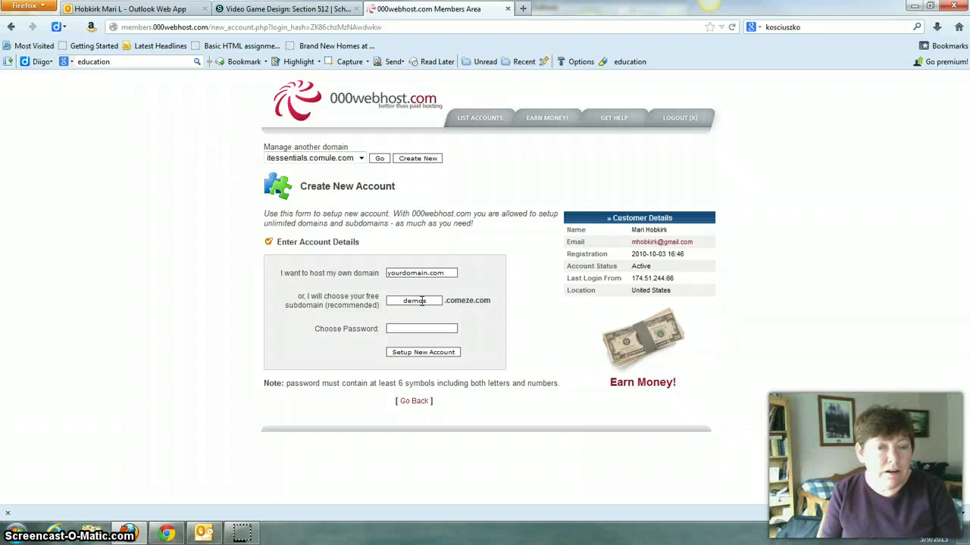
pyautogui.write('spanish')
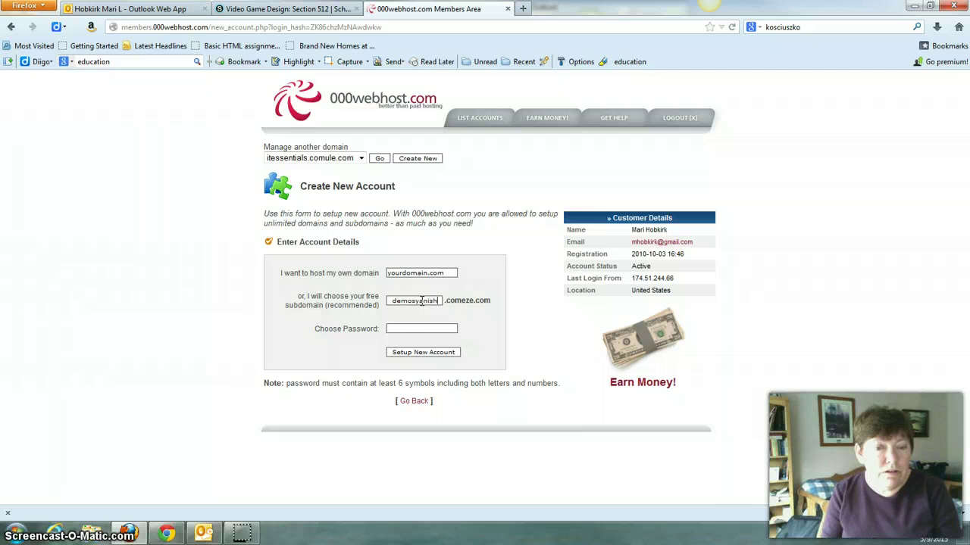
pyautogui.click(422, 325)
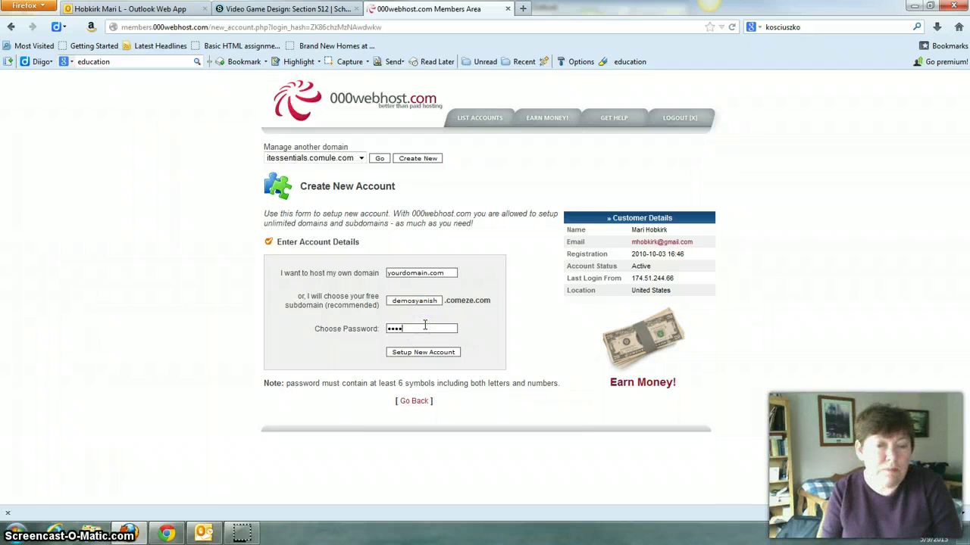
pyautogui.click(447, 354)
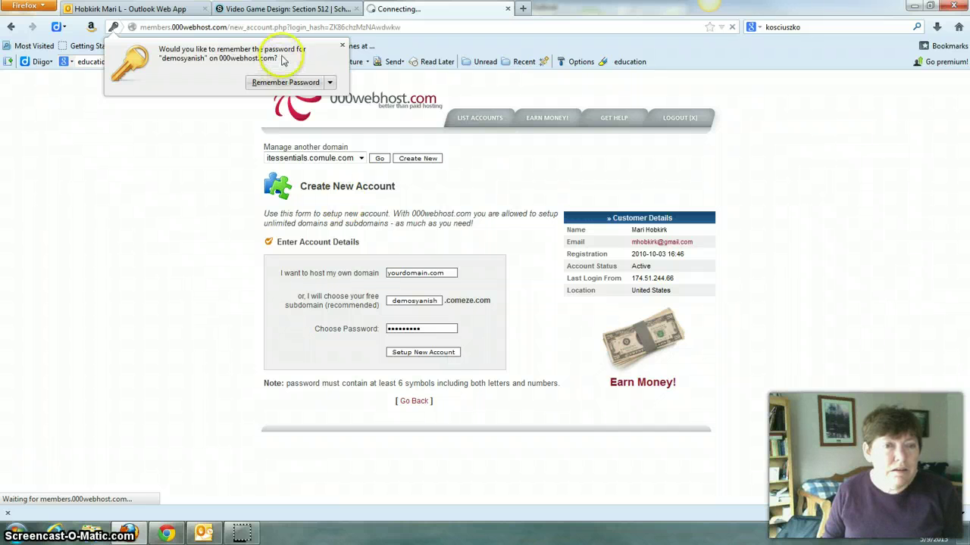
pyautogui.click(342, 46)
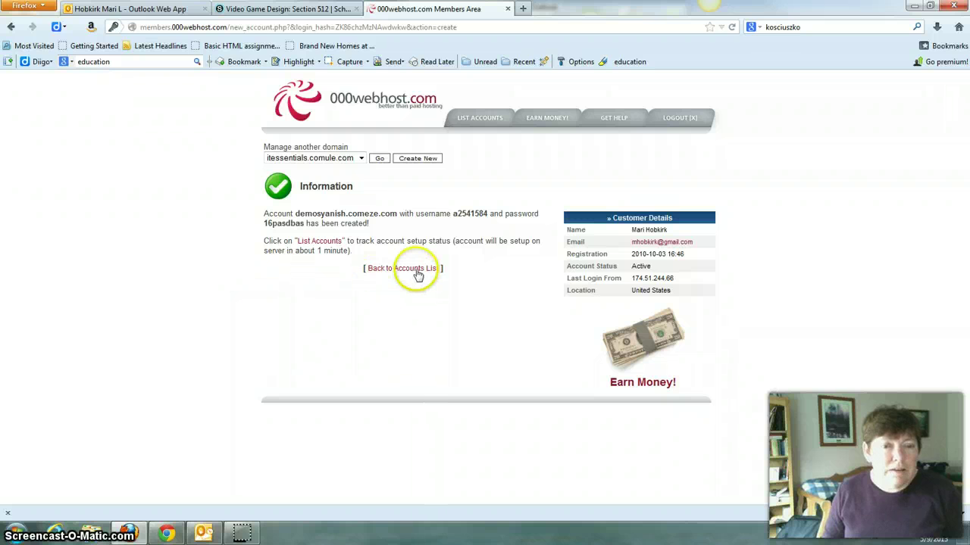
# Return to the accounts list and refresh until demosyanish.comeze.com shows Active
pyautogui.click(400, 271)
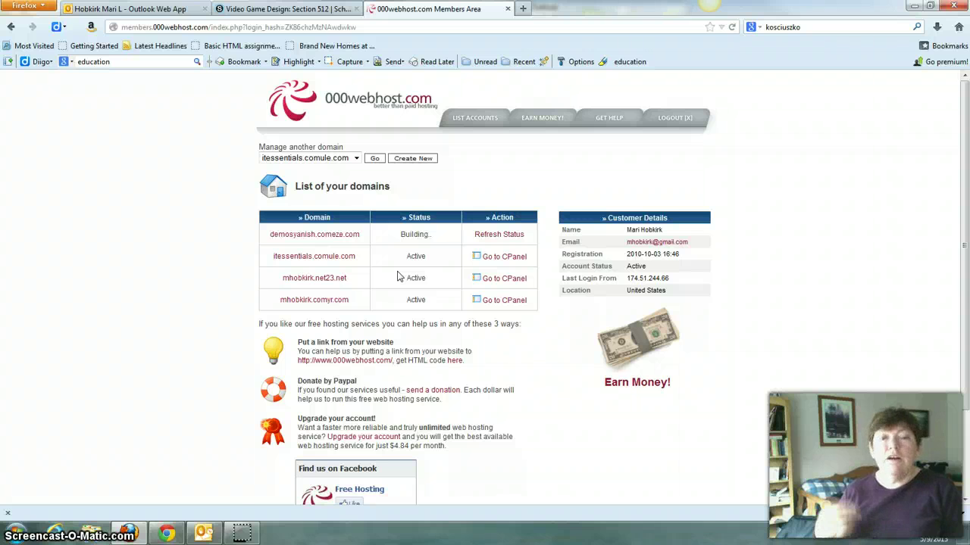
pyautogui.click(501, 235)
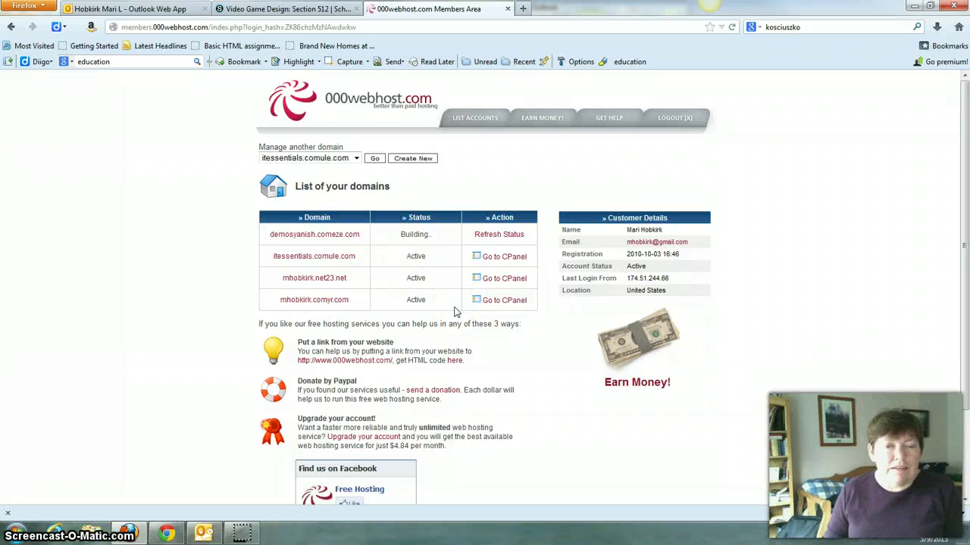
pyautogui.click(506, 236)
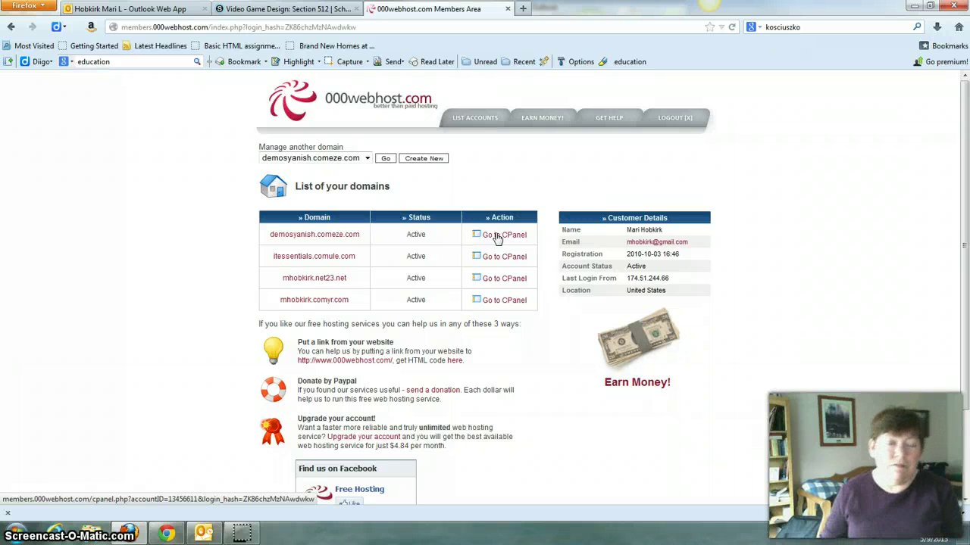
# Log in to the cPanel File Manager for demosyanish.comeze.com and enter public_html
pyautogui.click(497, 237)
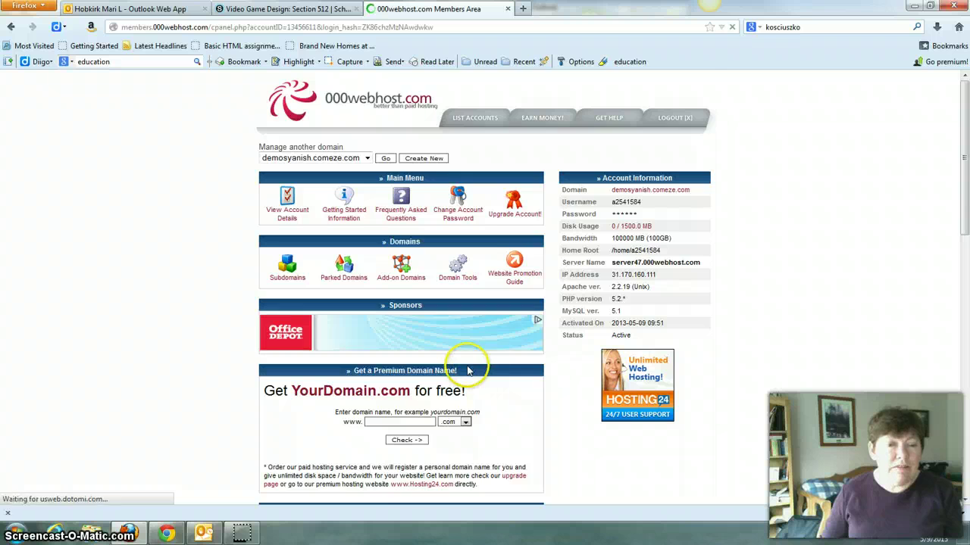
pyautogui.scroll(-5, 465, 368)
pyautogui.click(343, 402)
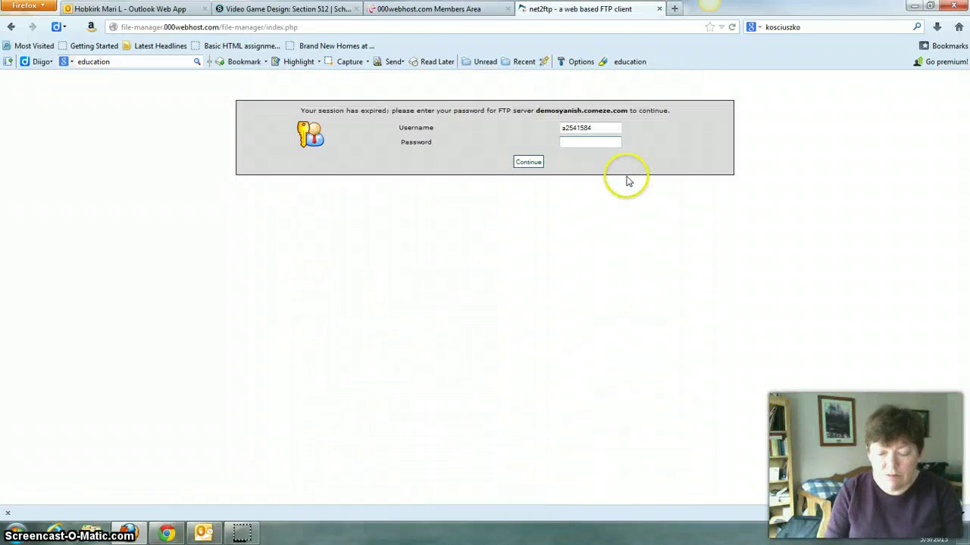
pyautogui.write('••••••')
pyautogui.press('Return')
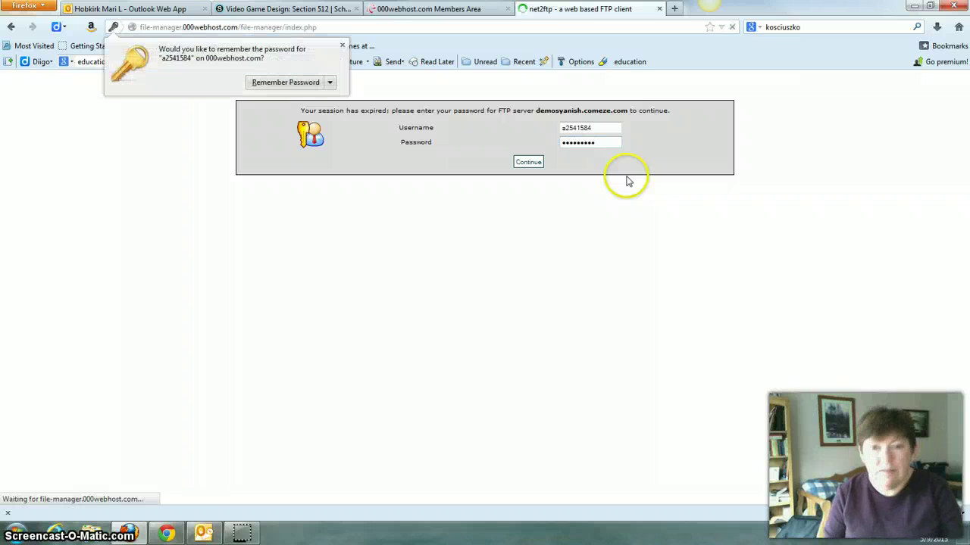
pyautogui.click(342, 46)
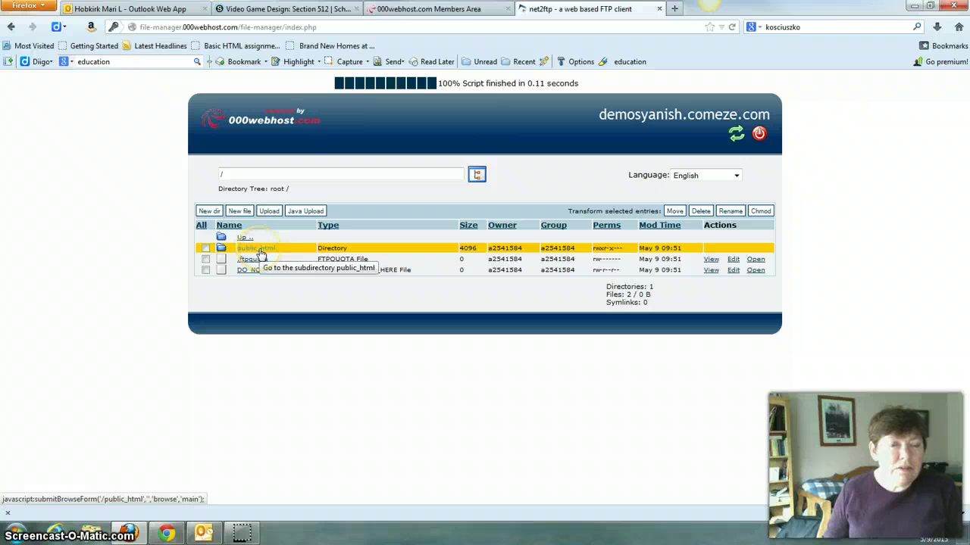
pyautogui.click(257, 249)
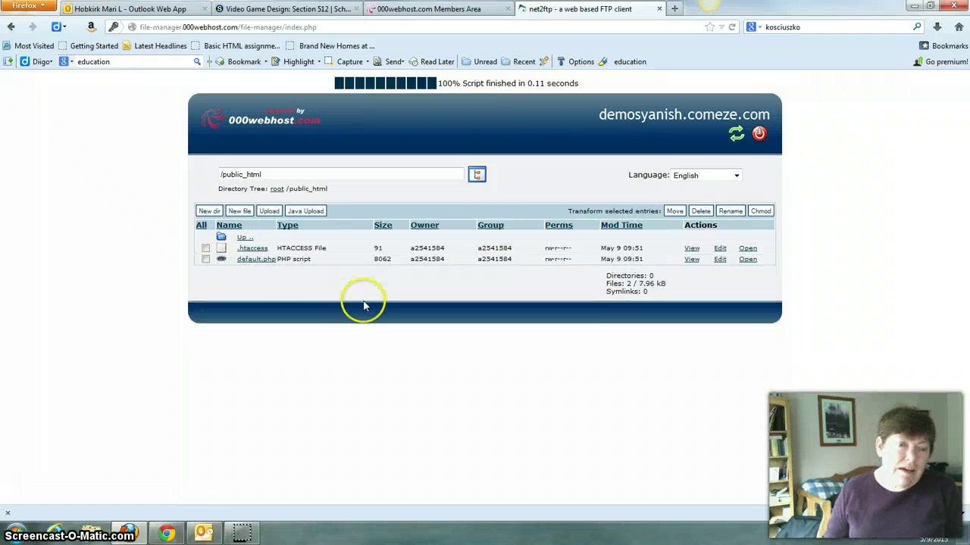
# Open Documents\VirtualAcademy\Spring 2013\WebDesign\HS\public_html locally and move Explorer to the top-right
pyautogui.click(91, 534)
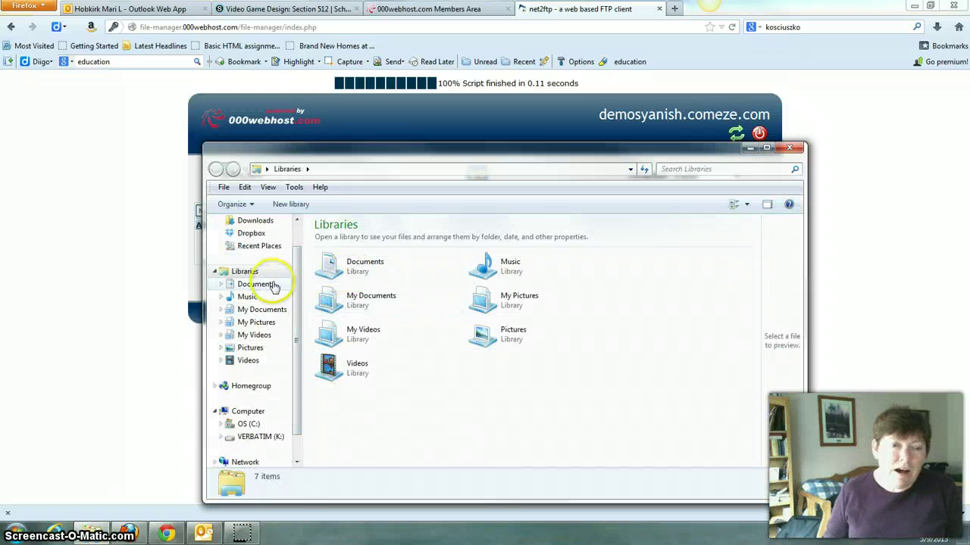
pyautogui.click(258, 284)
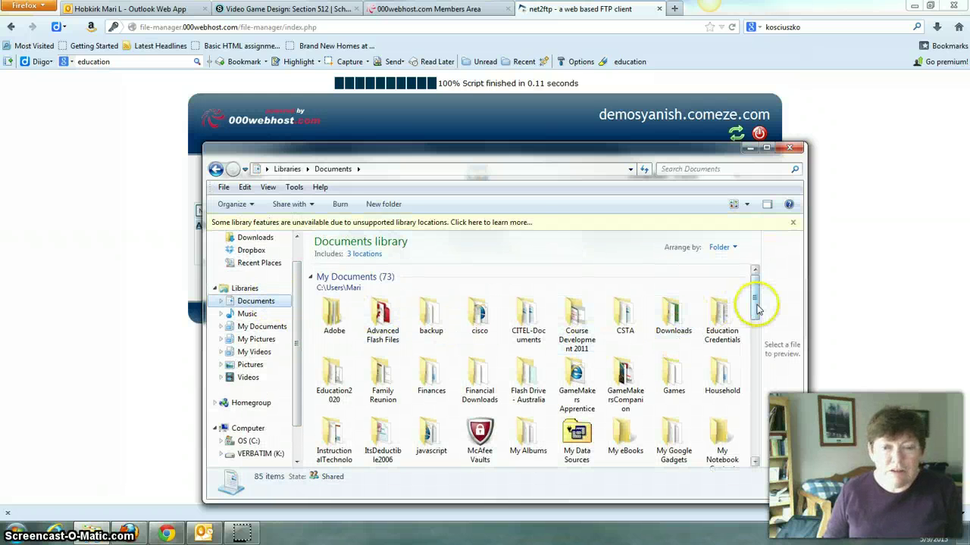
pyautogui.moveTo(755, 315); pyautogui.dragTo(760, 371)
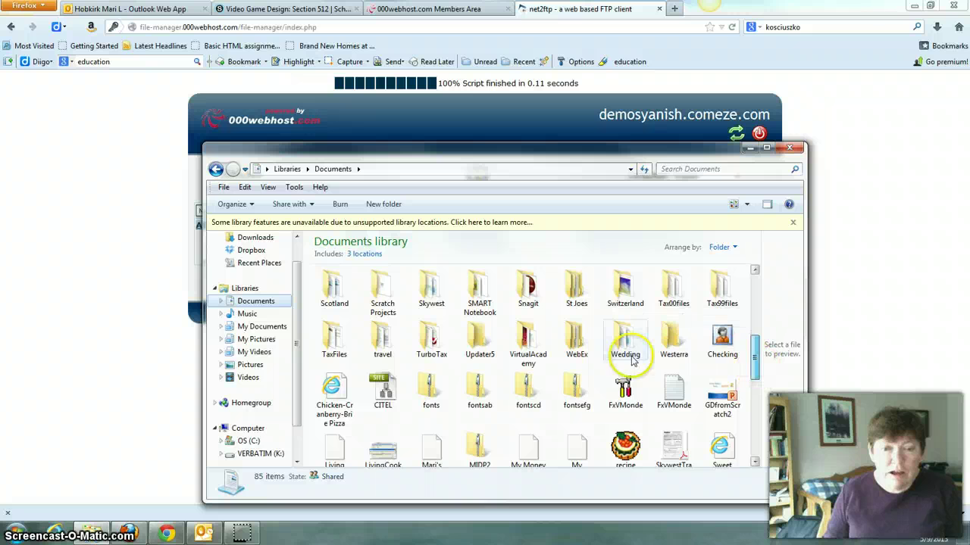
pyautogui.doubleClick(528, 345)
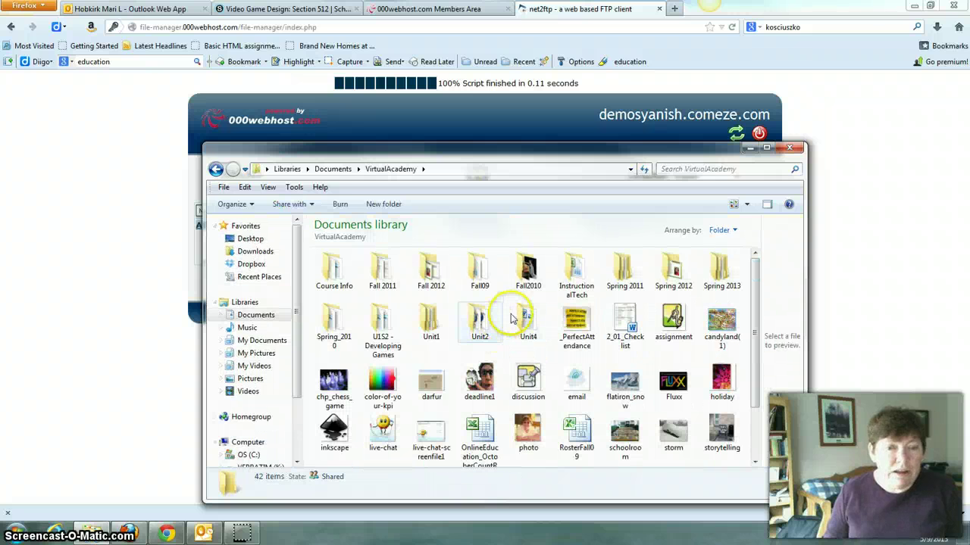
pyautogui.doubleClick(708, 290)
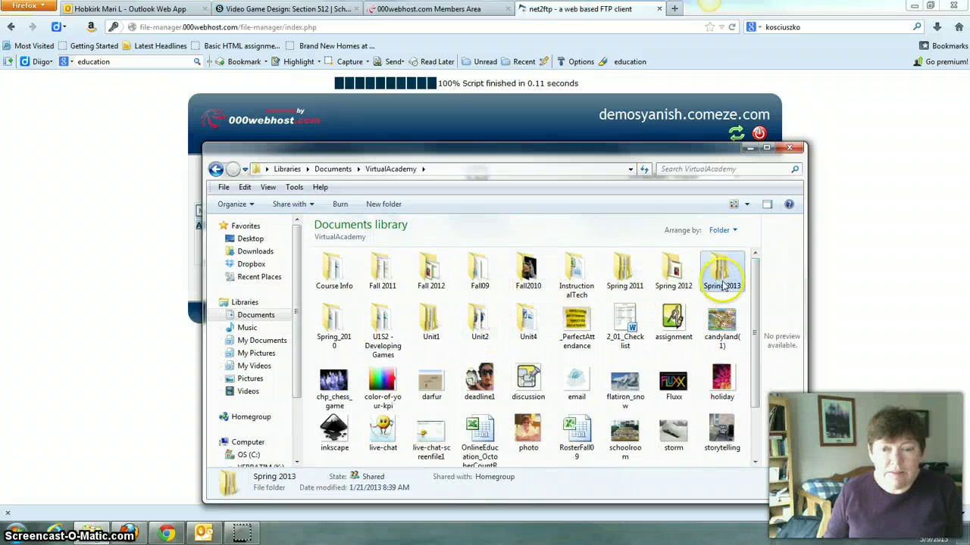
pyautogui.doubleClick(484, 288)
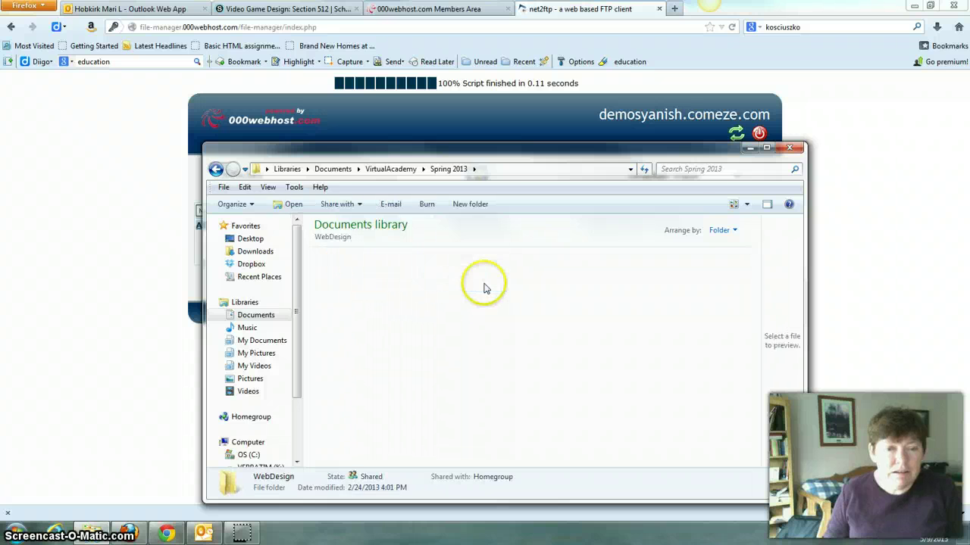
pyautogui.doubleClick(374, 286)
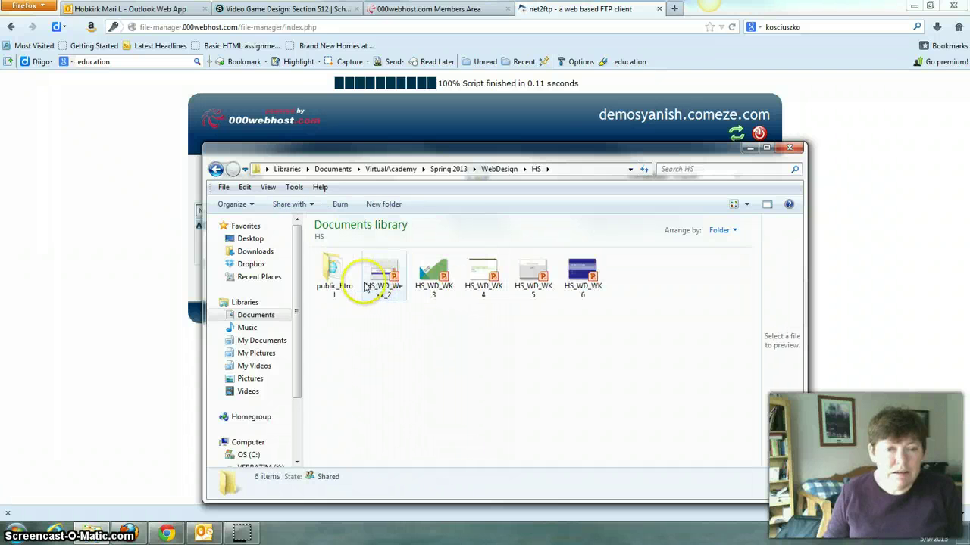
pyautogui.doubleClick(340, 281)
pyautogui.moveTo(570, 186); pyautogui.dragTo(866, 98)
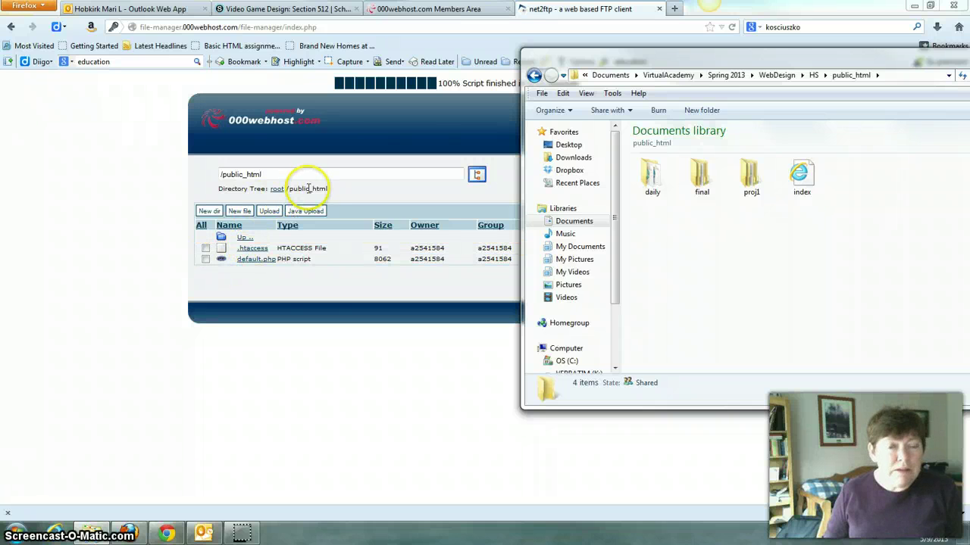
# Create the directories daily, final and proj1 in public_html
pyautogui.click(203, 211)
pyautogui.click(291, 260)
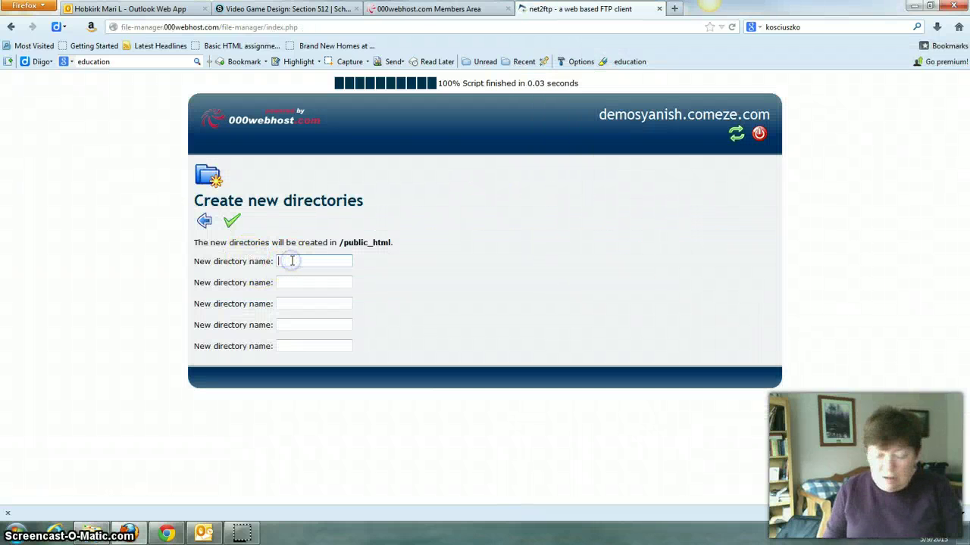
pyautogui.write('da')
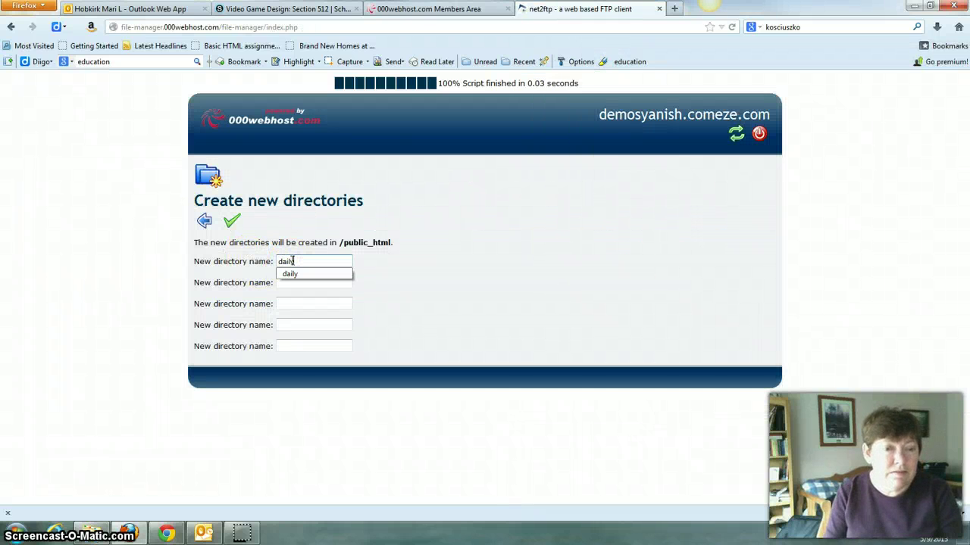
pyautogui.write('ily')
pyautogui.press('Tab')
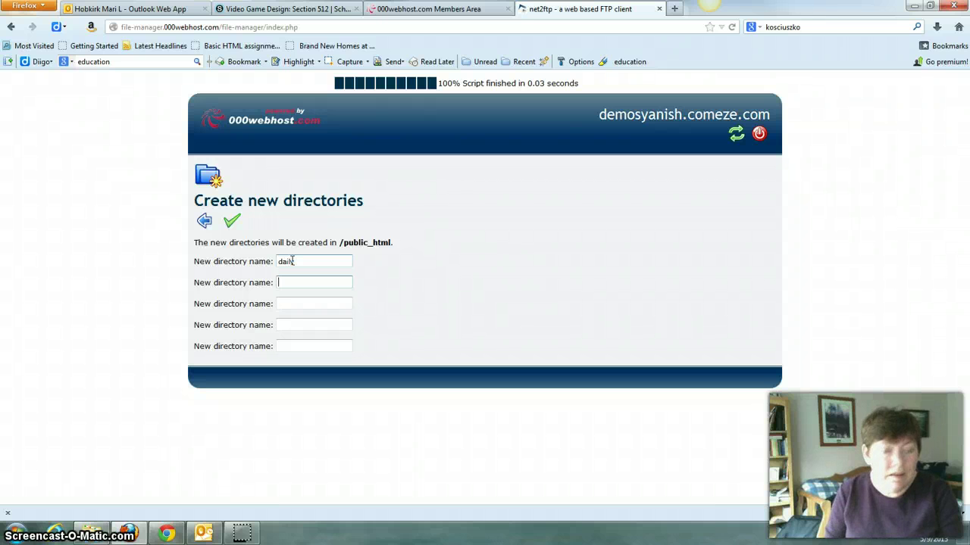
pyautogui.write('final')
pyautogui.press('Tab')
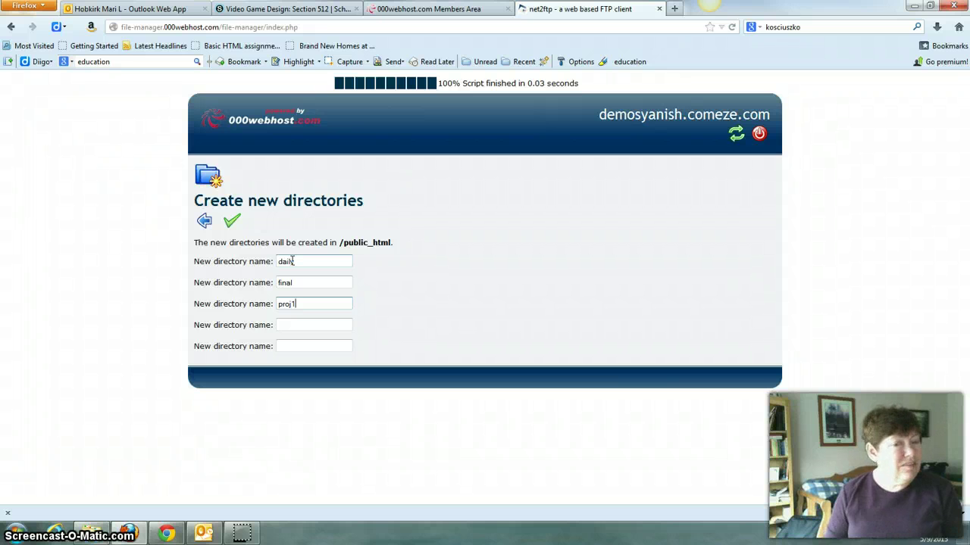
pyautogui.click(231, 220)
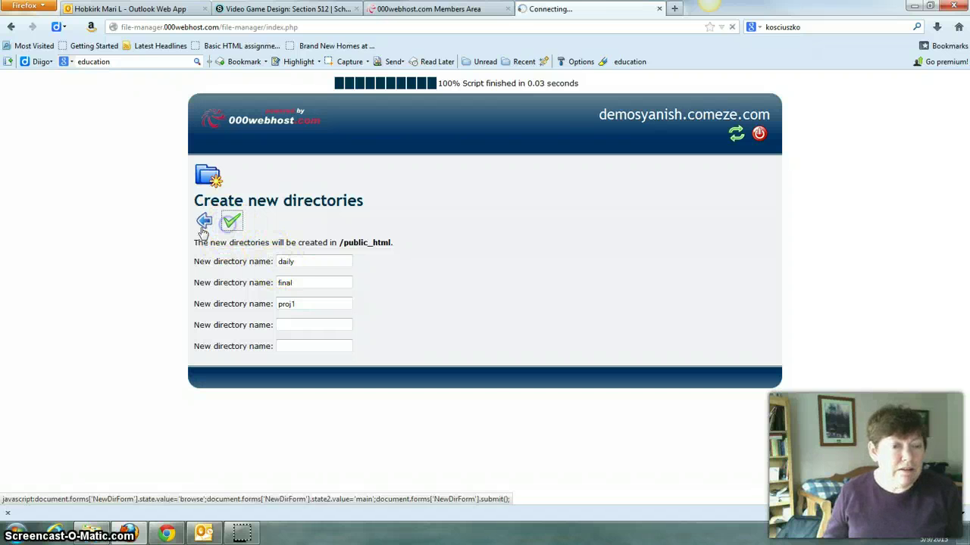
pyautogui.click(204, 223)
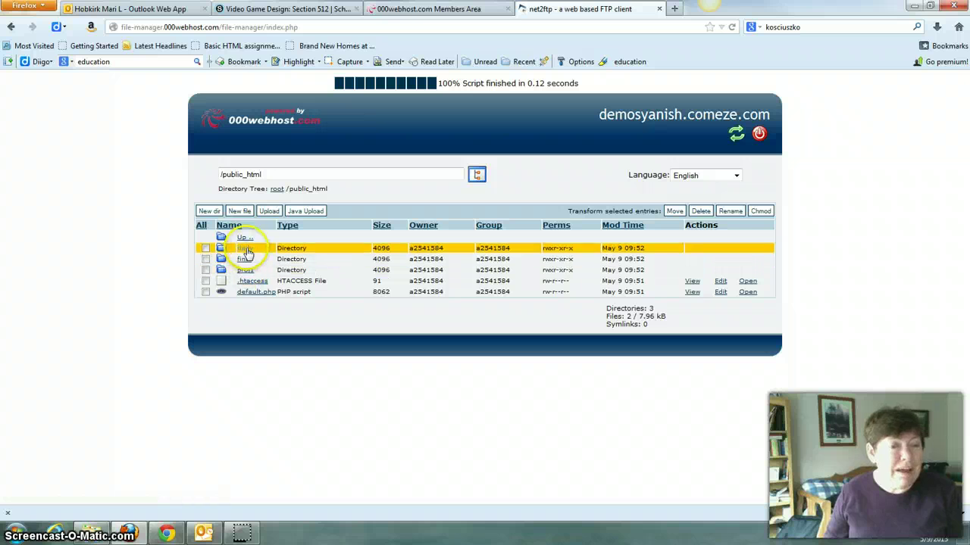
# Create an images folder inside daily and go back up to public_html
pyautogui.click(244, 248)
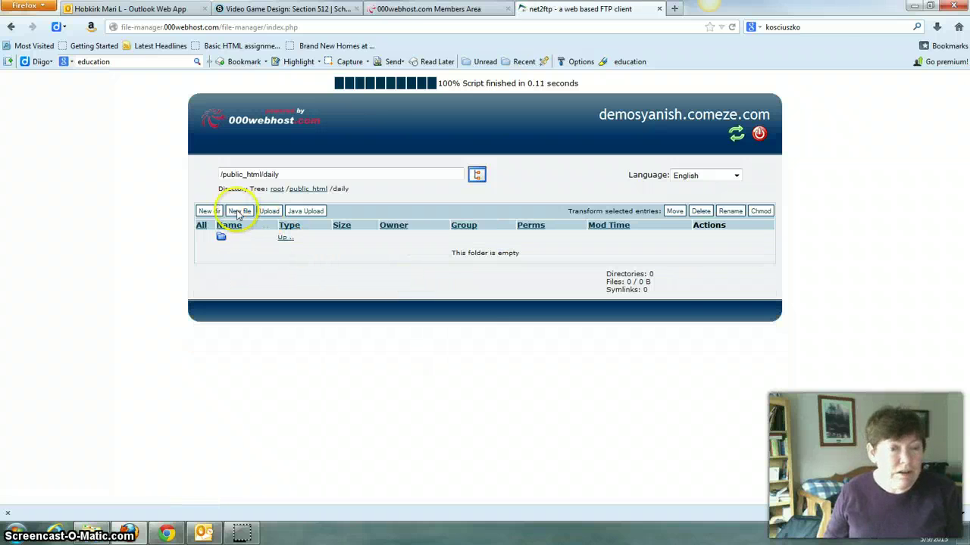
pyautogui.click(209, 211)
pyautogui.click(338, 263)
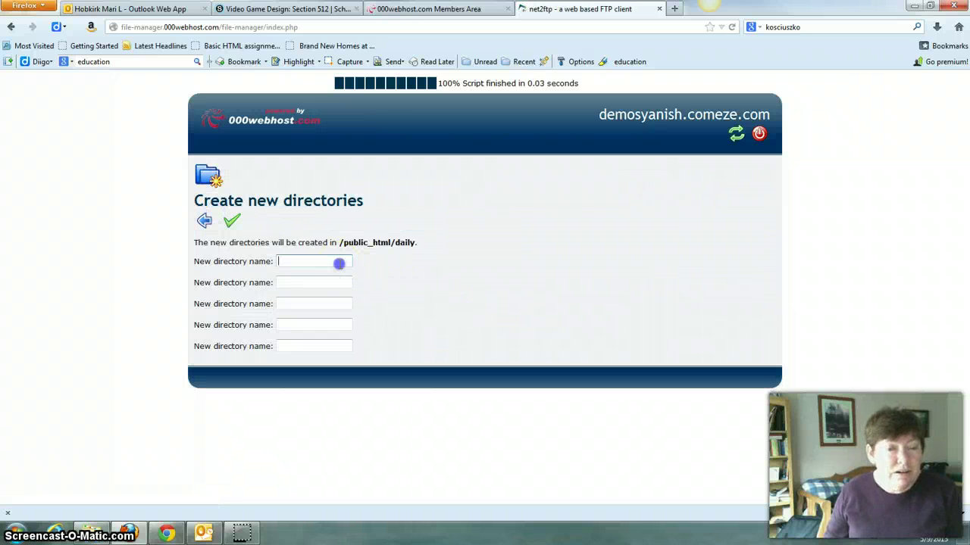
pyautogui.write('imag')
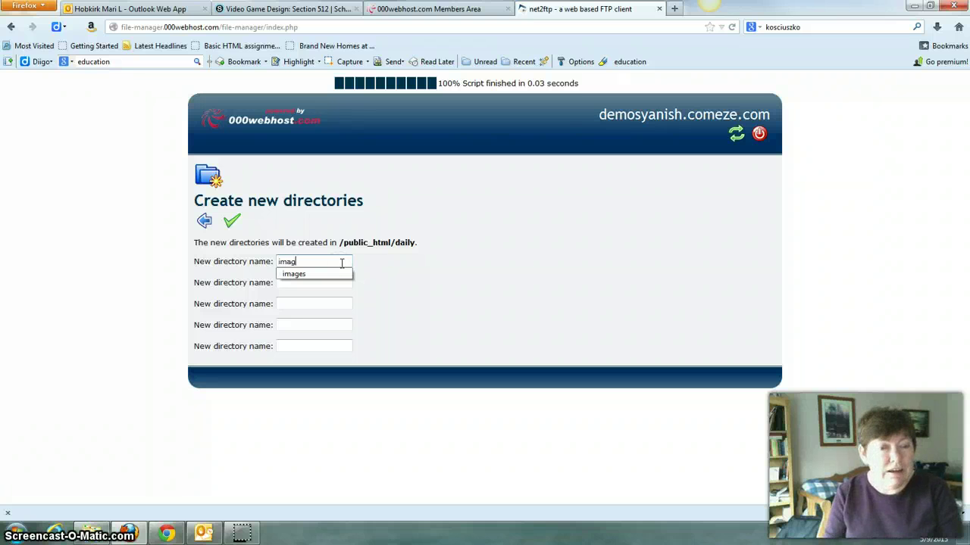
pyautogui.write('es')
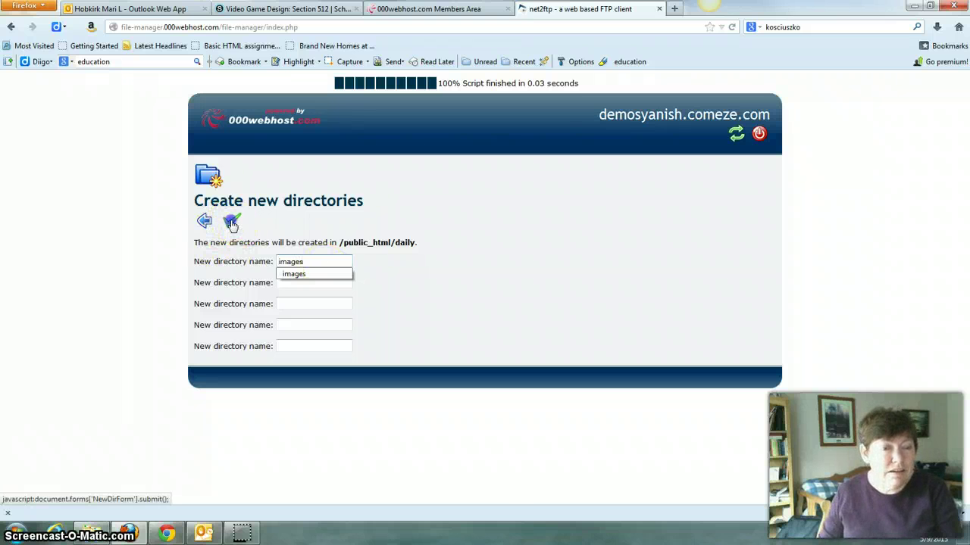
pyautogui.click(231, 221)
pyautogui.click(207, 222)
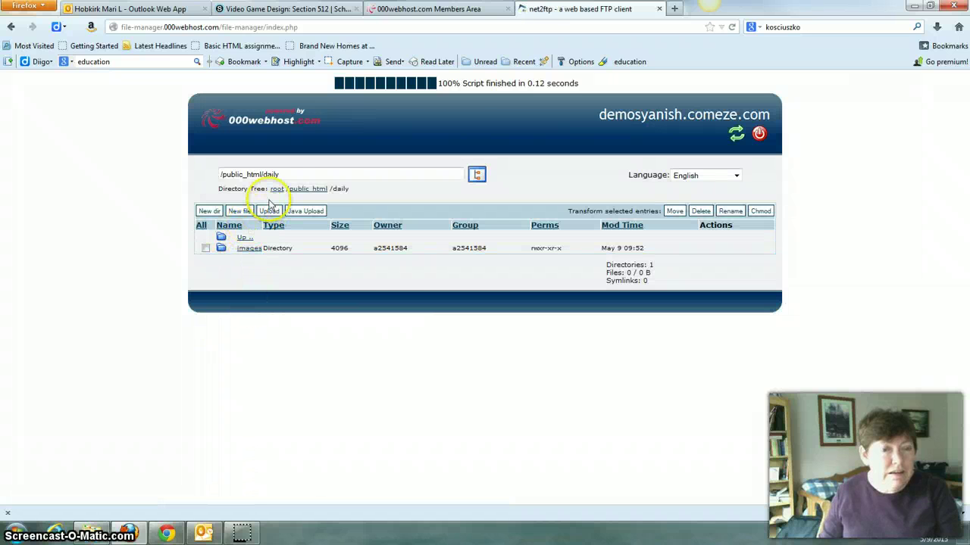
pyautogui.click(304, 188)
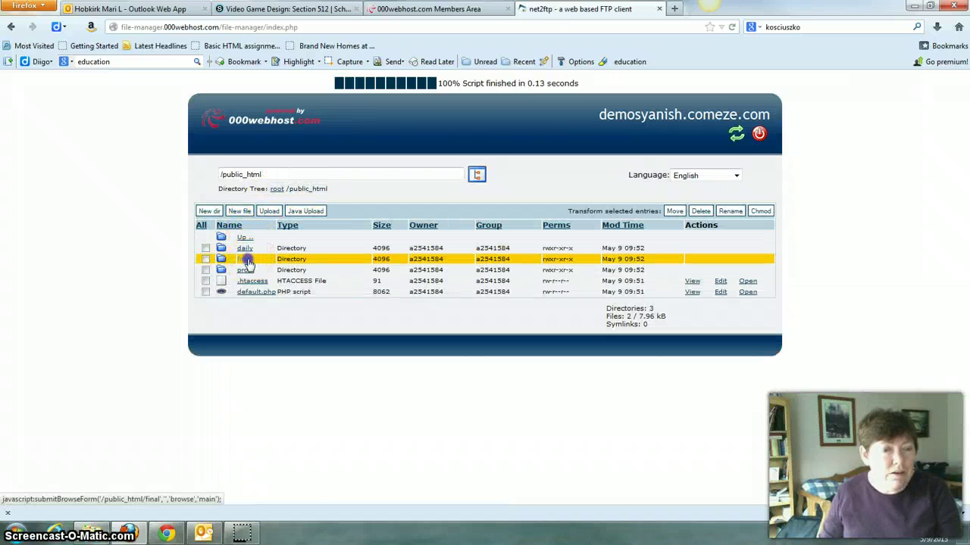
# Create an images folder inside final and go back up to public_html
pyautogui.click(244, 250)
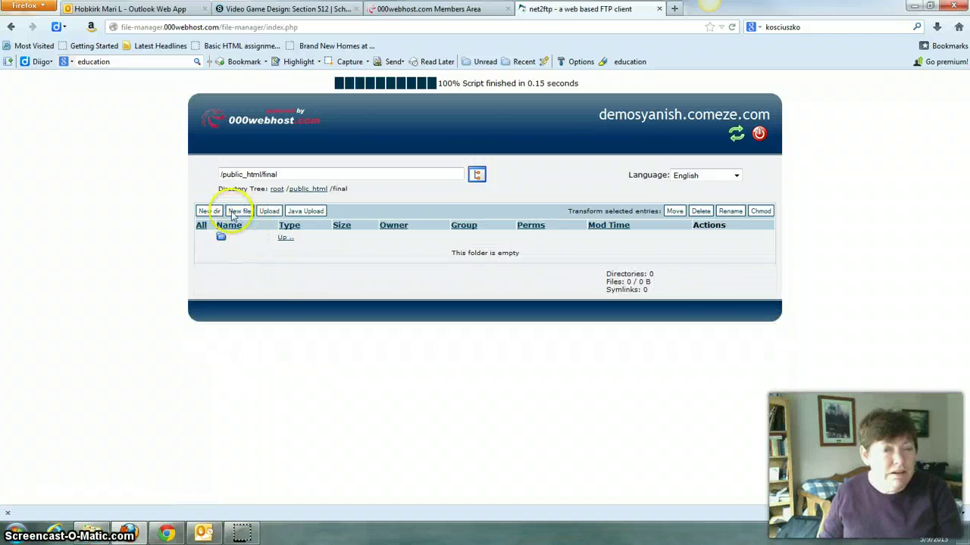
pyautogui.click(209, 211)
pyautogui.click(281, 262)
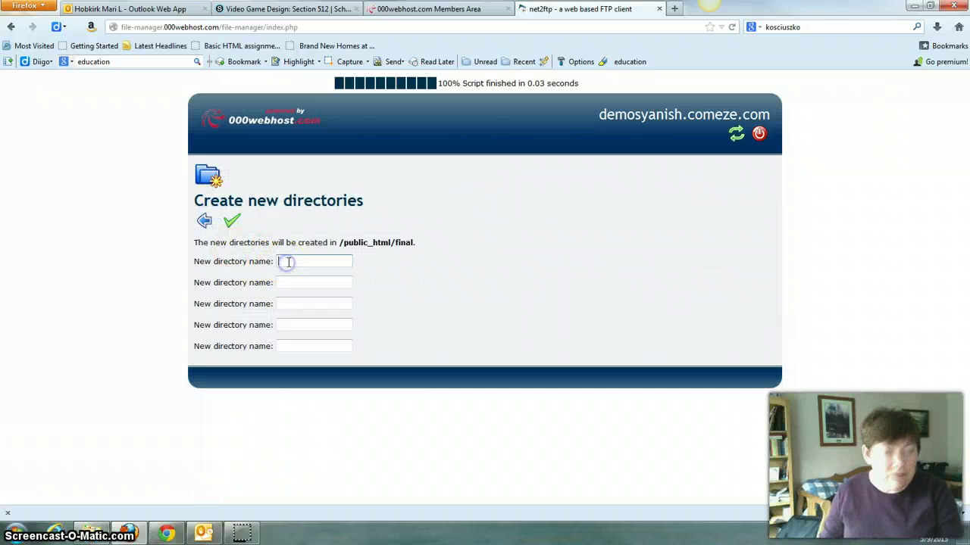
pyautogui.write('images')
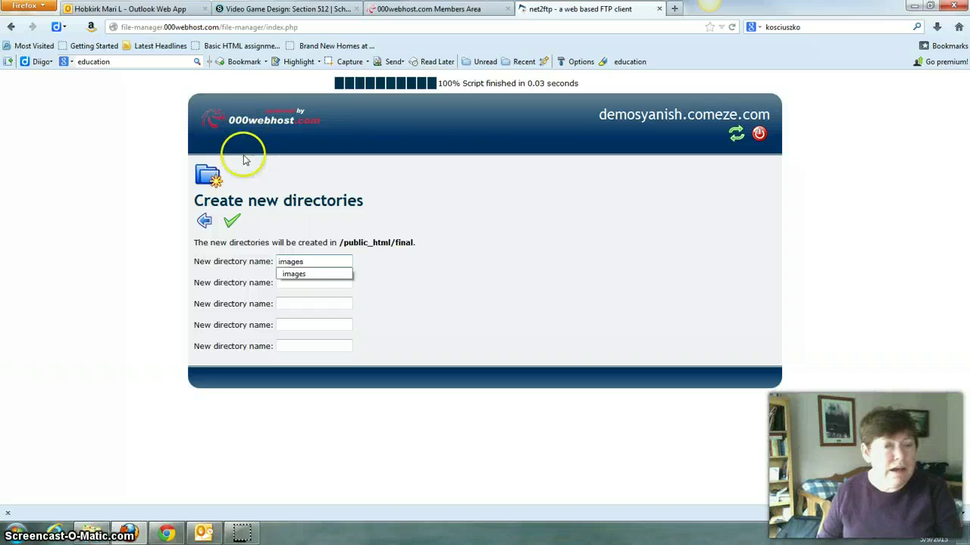
pyautogui.click(232, 221)
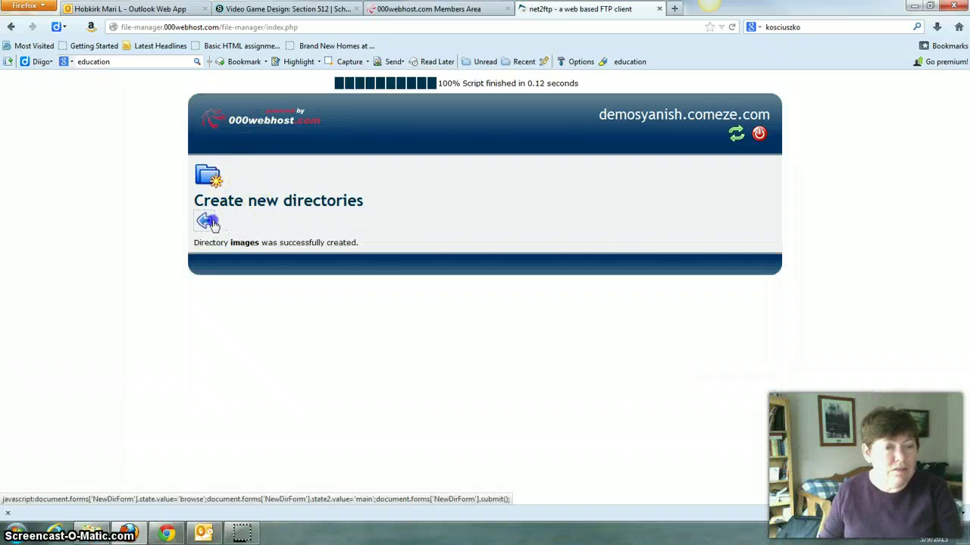
pyautogui.click(205, 220)
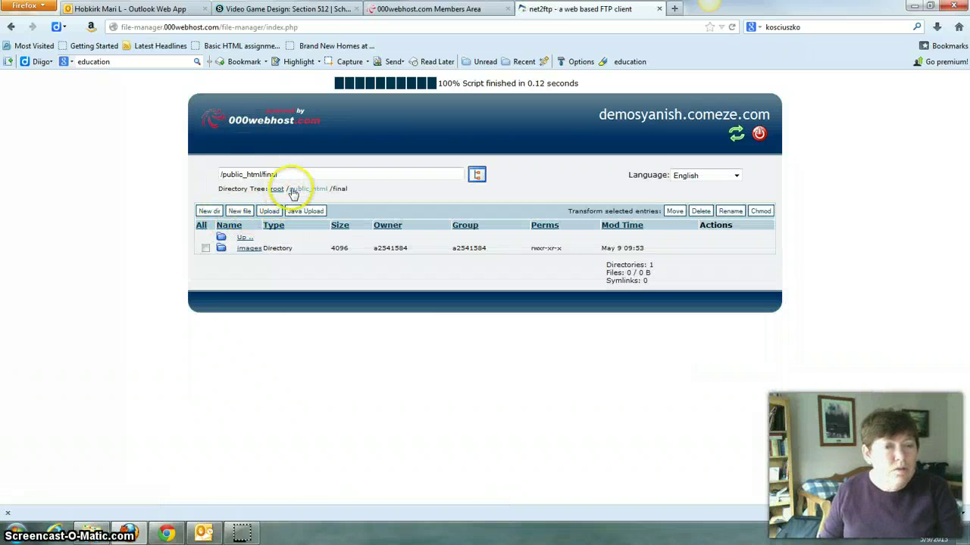
pyautogui.click(303, 188)
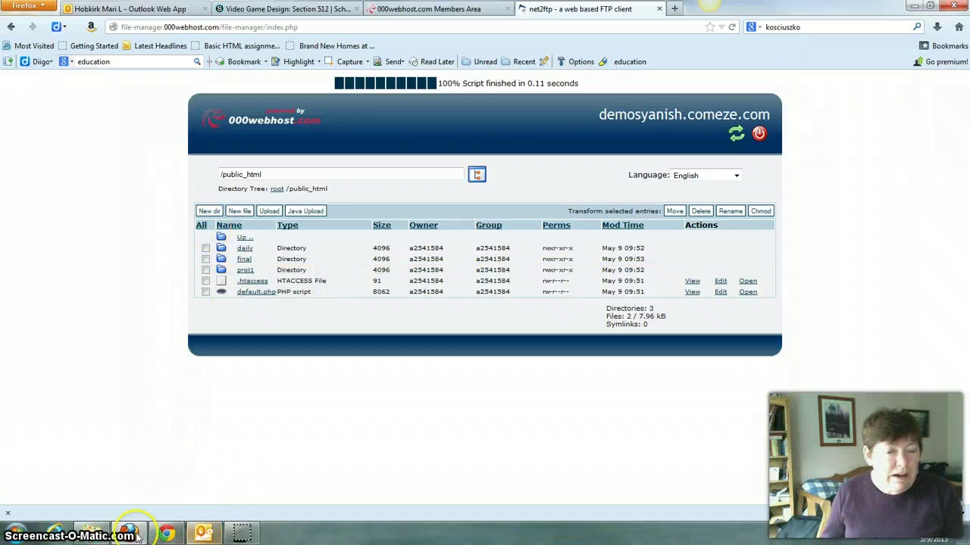
# Upload the local WebDesign\HS\public_html index file into the server's public_html
pyautogui.click(103, 532)
pyautogui.click(86, 461)
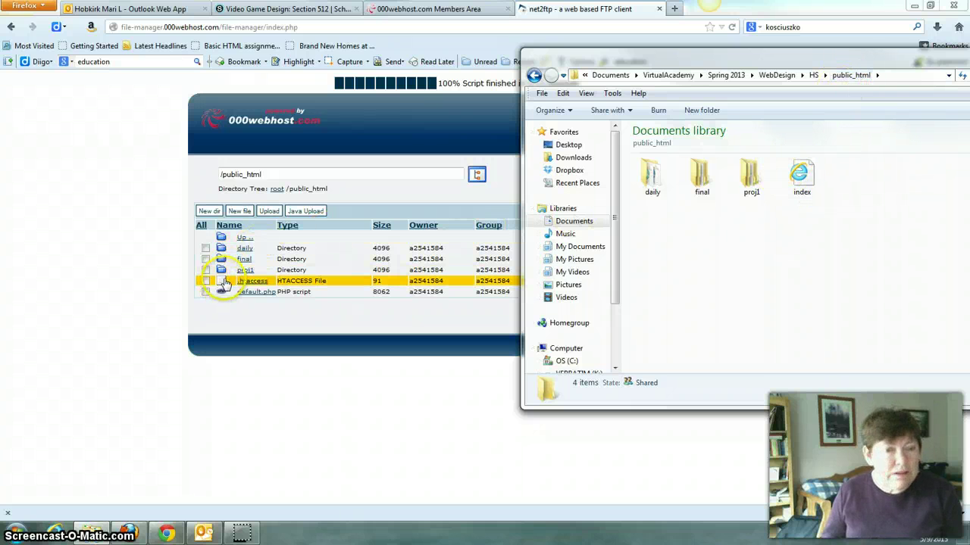
pyautogui.click(268, 211)
pyautogui.click(295, 306)
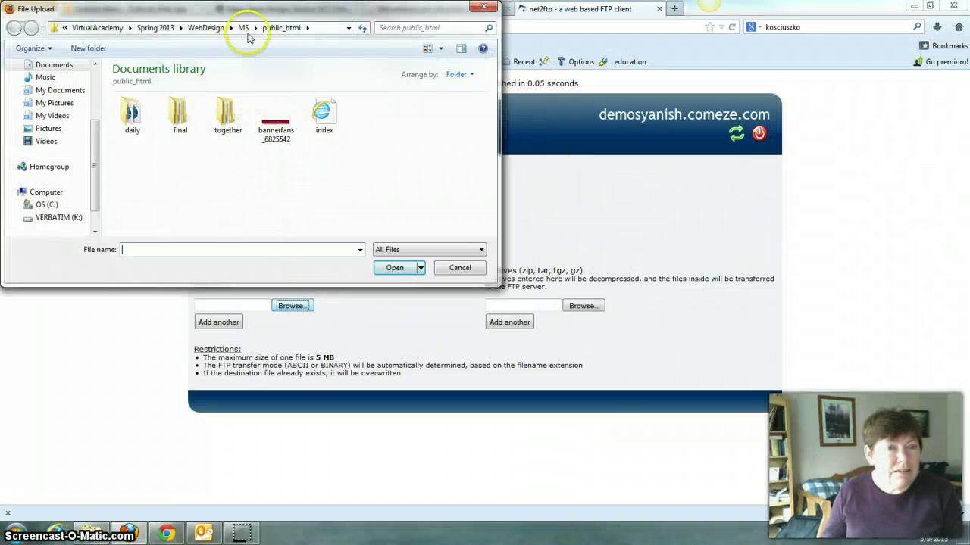
pyautogui.click(199, 28)
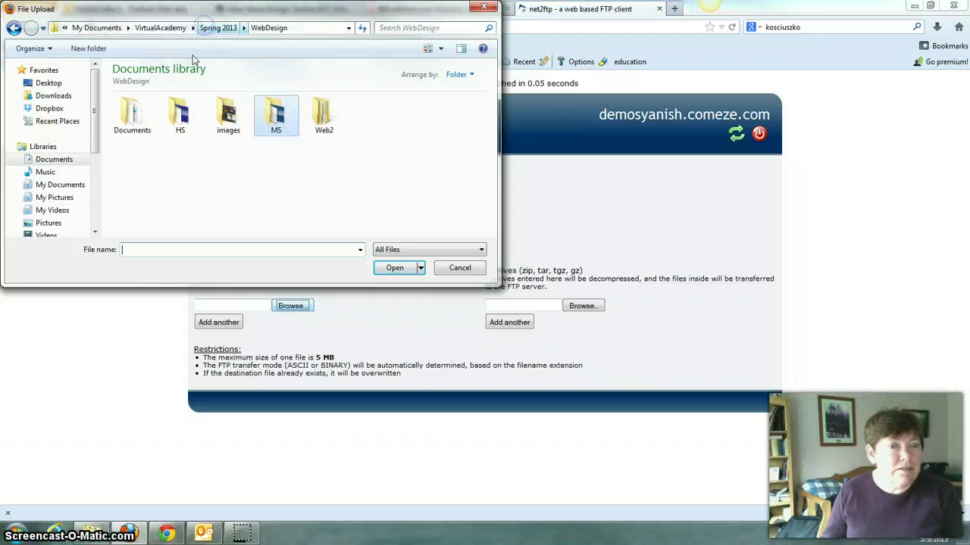
pyautogui.doubleClick(179, 121)
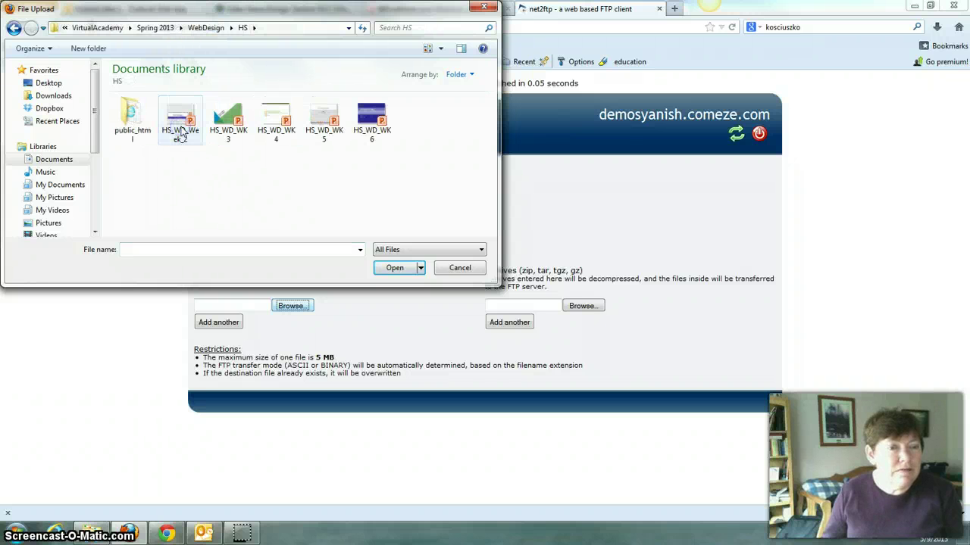
pyautogui.doubleClick(130, 125)
pyautogui.doubleClick(275, 121)
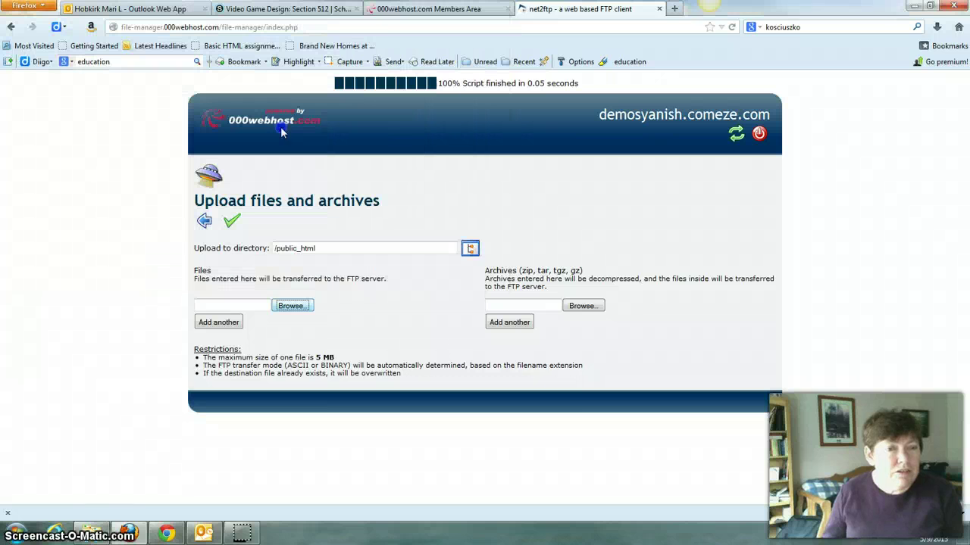
pyautogui.click(230, 221)
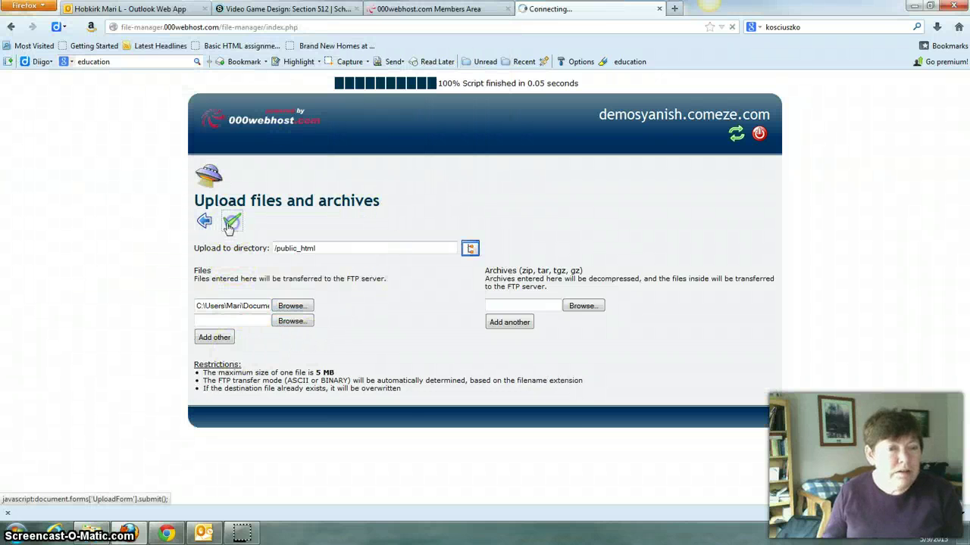
pyautogui.click(206, 222)
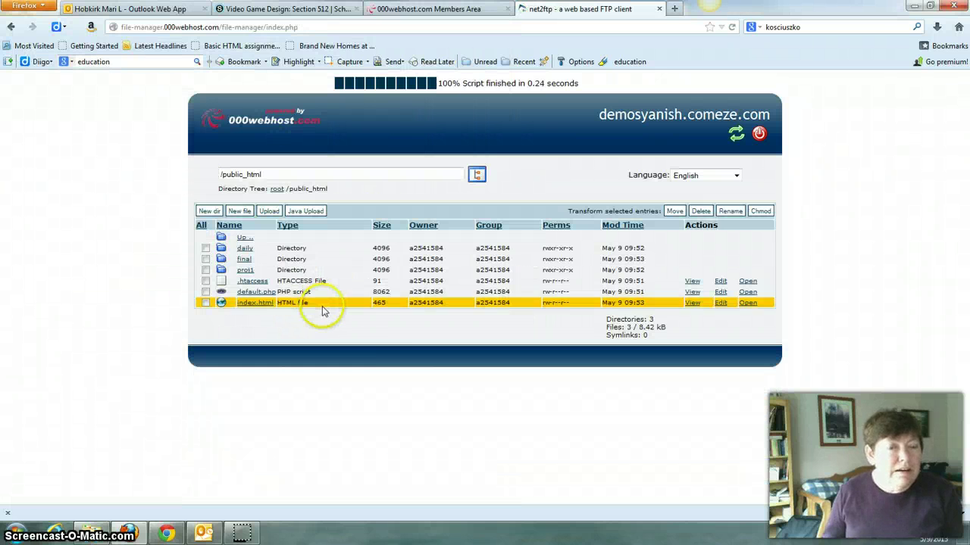